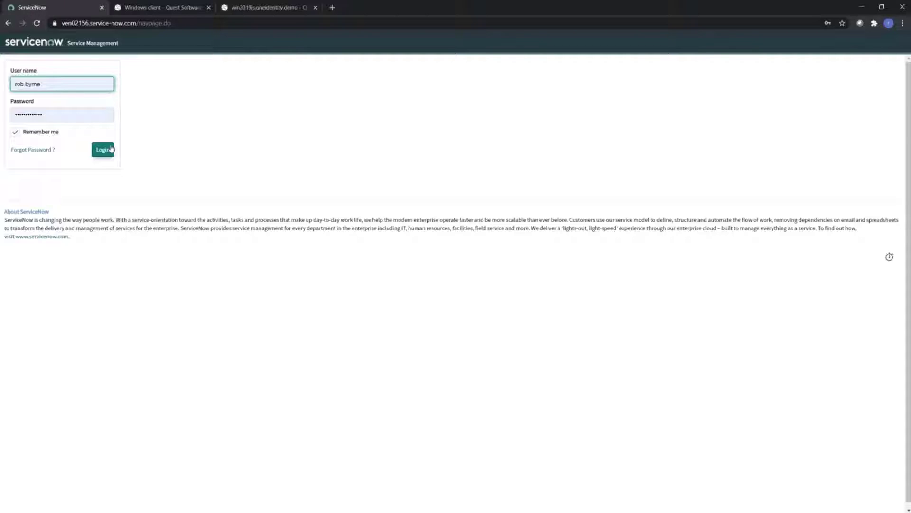
# Step: Log in to the ServiceNow instance and open Discovery > Dashboard
pyautogui.click(111, 150)
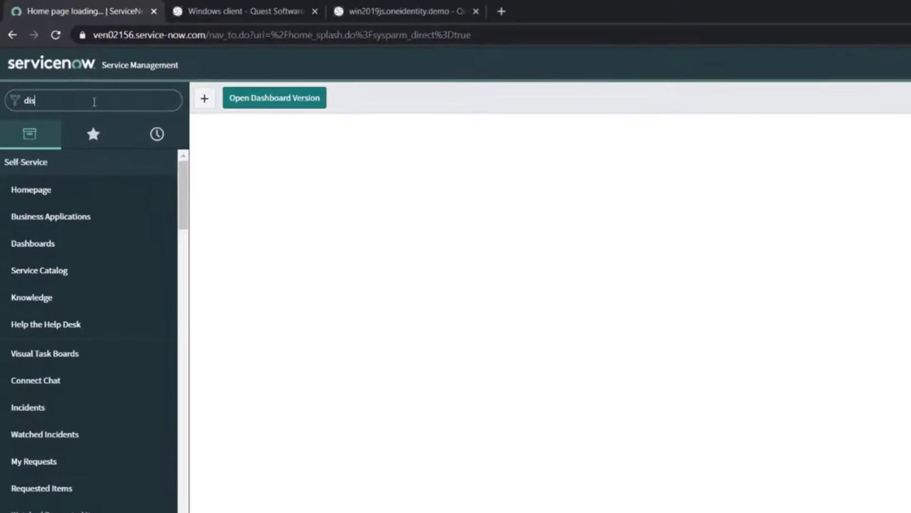
pyautogui.click(67, 350)
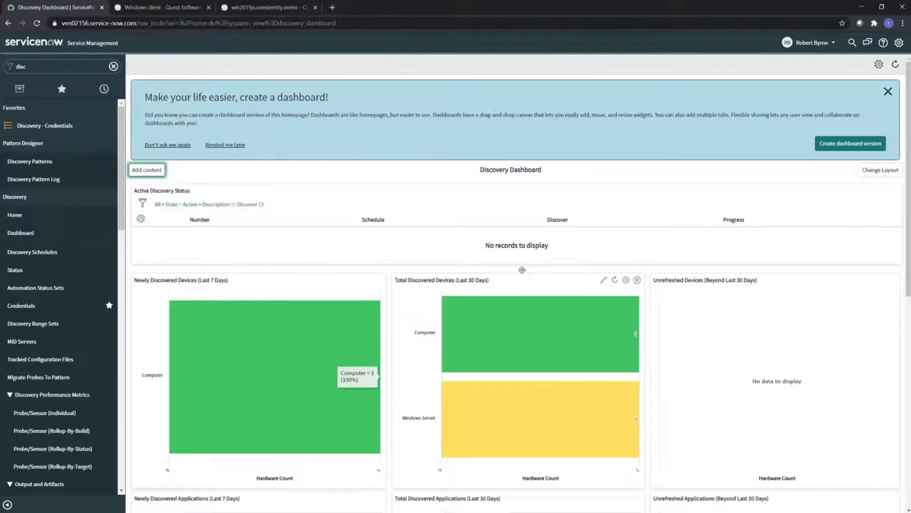
# Step: Zoom in on the Discovery Dashboard and list the discovered Windows Server hardware from Total Discovered Devices
pyautogui.scroll(-2, 742, 311)
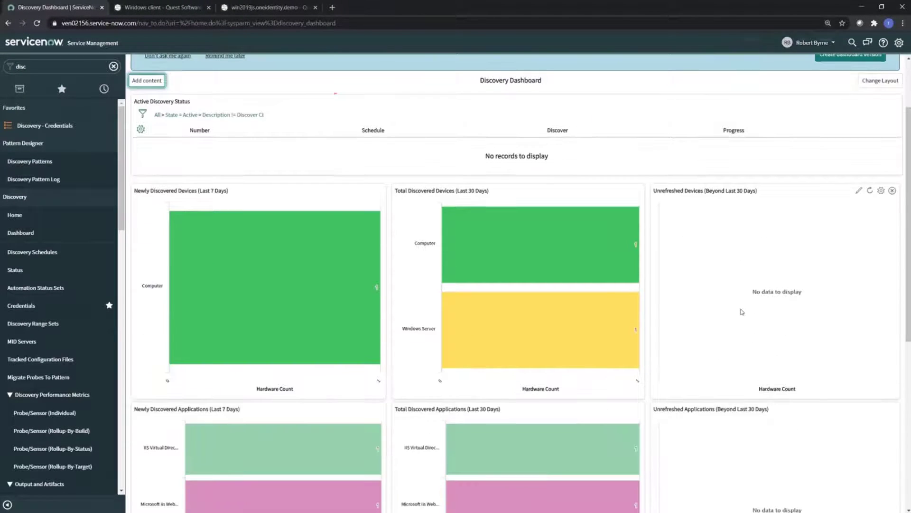
pyautogui.hotkey('ctrl', '+')
pyautogui.hotkey('ctrl', '+')
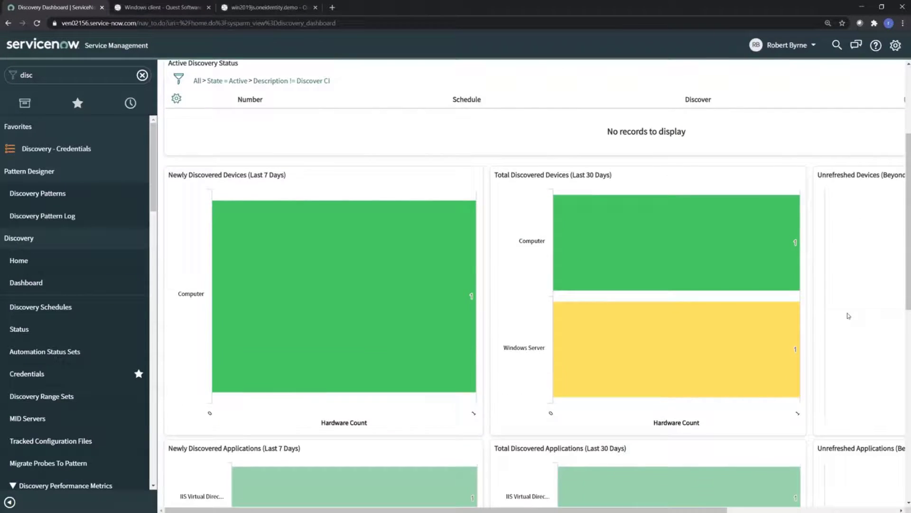
pyautogui.scroll(-2, 849, 316)
pyautogui.scroll(1, 848, 316)
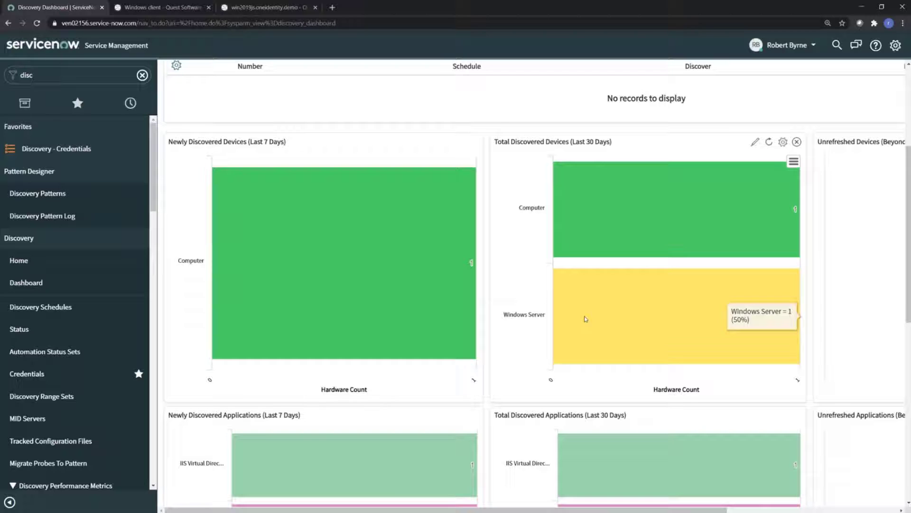
pyautogui.scroll(-1, 528, 366)
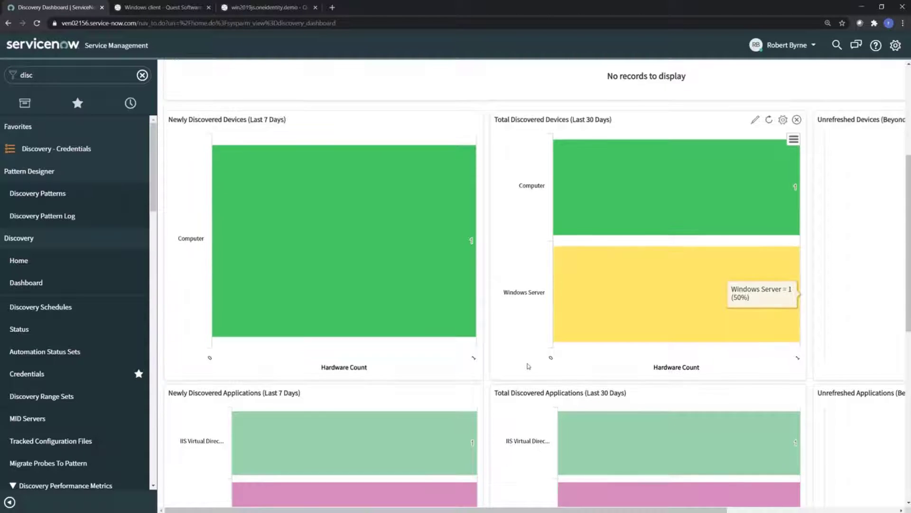
pyautogui.scroll(-4, 528, 366)
pyautogui.scroll(1, 528, 366)
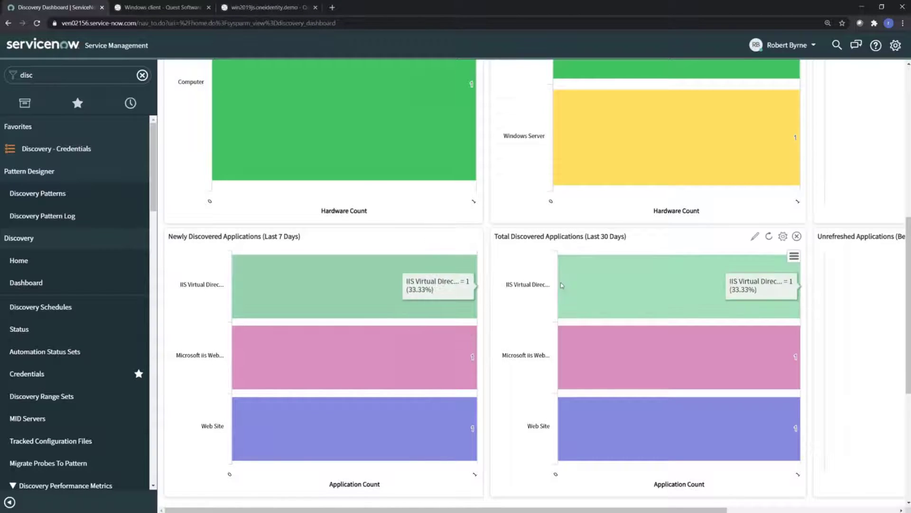
pyautogui.scroll(3, 629, 296)
pyautogui.click(629, 295)
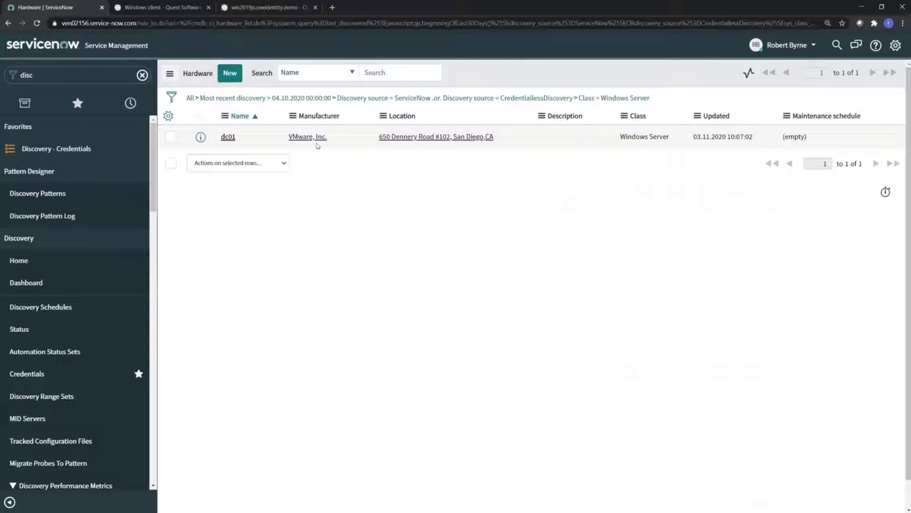
# Step: Scroll the dc01 record down to its Related Items and Network Adapters tab
pyautogui.scroll(-6, 376, 283)
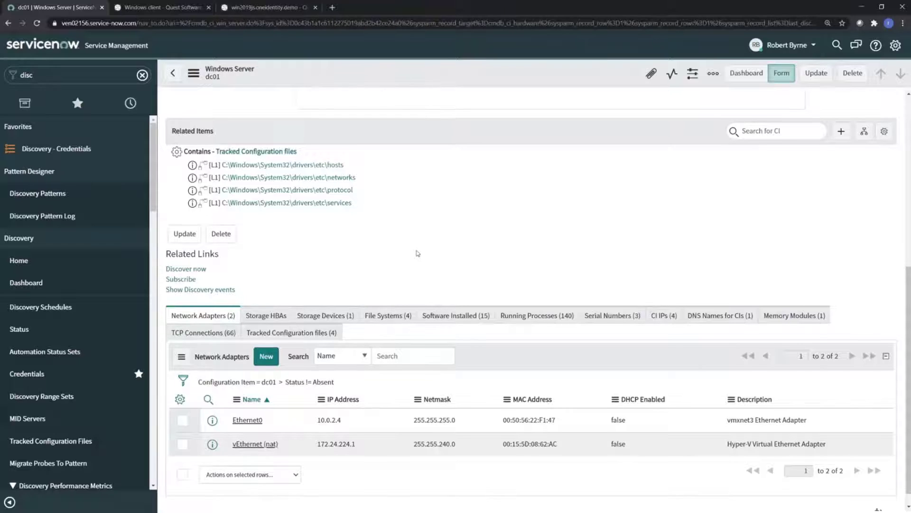
pyautogui.scroll(-1, 417, 254)
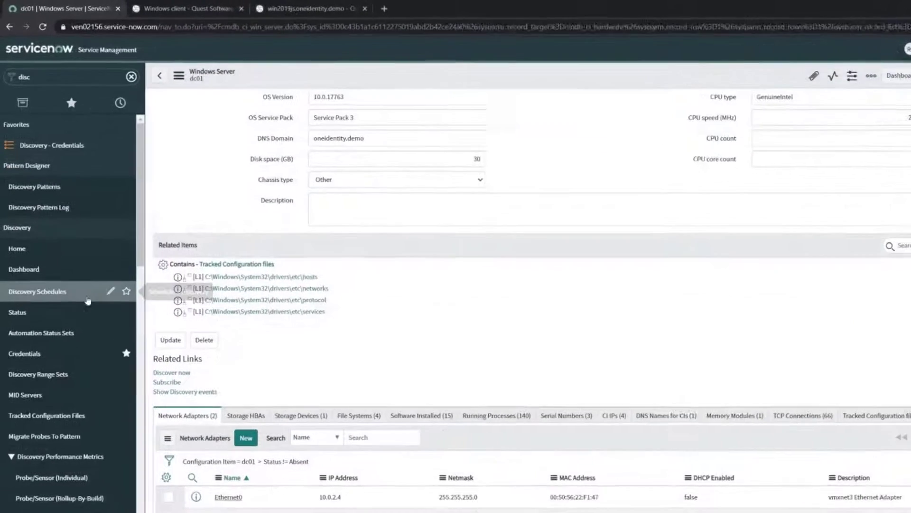
# Step: Run Discover now on the Discover Configuration Items schedule from Discovery Schedules
pyautogui.click(42, 306)
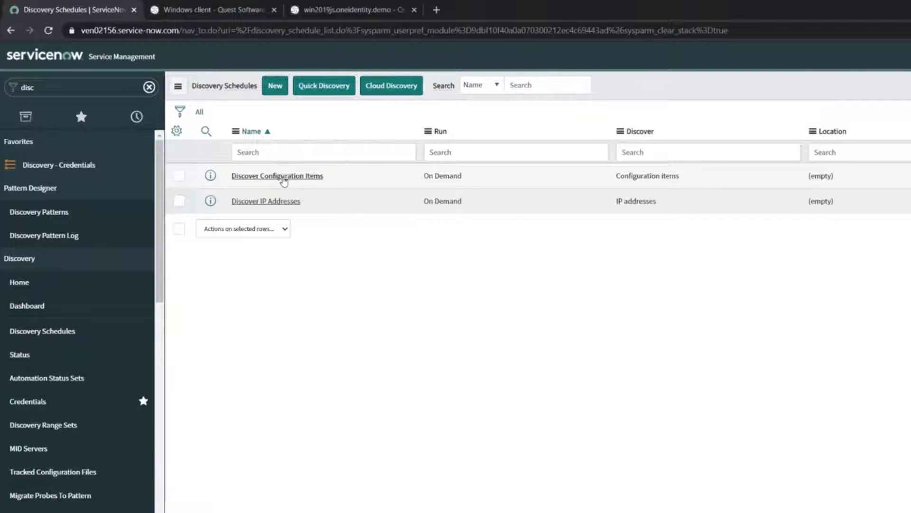
pyautogui.click(284, 179)
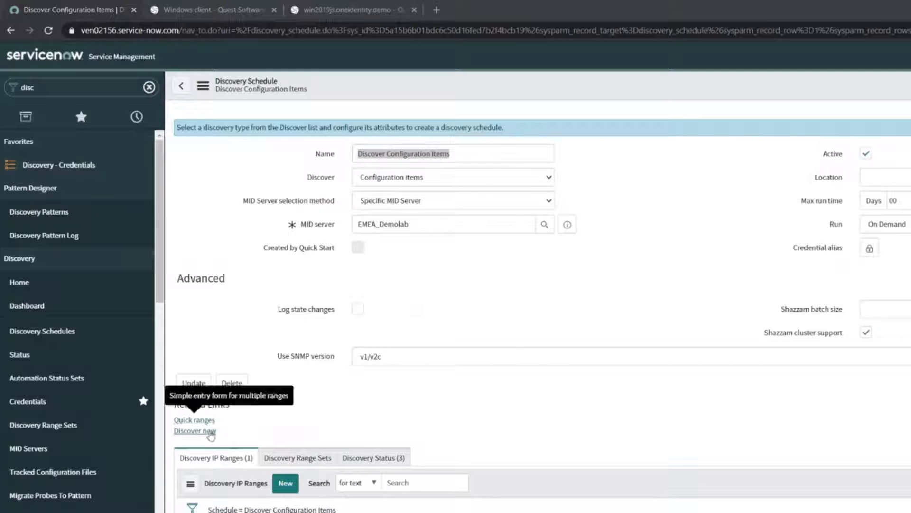
pyautogui.click(209, 431)
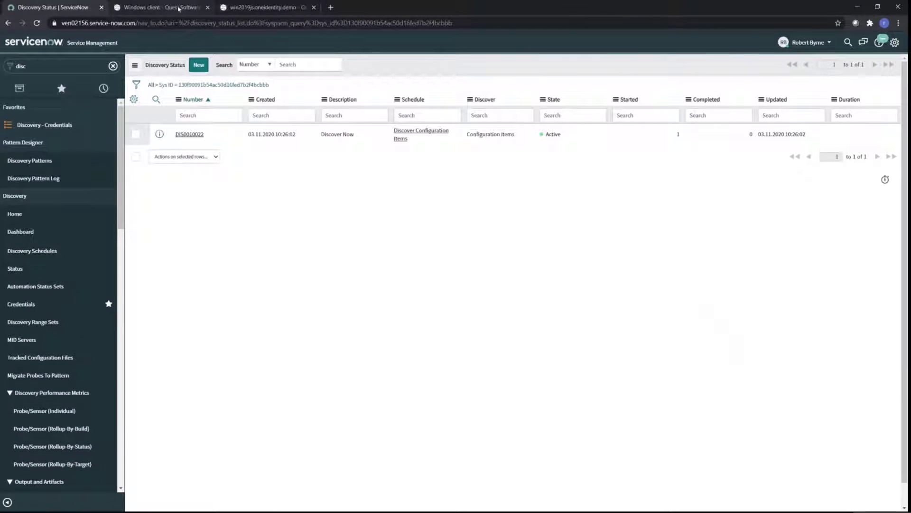
# Step: In Safeguard's Credential Retrieval API Keys, browse the key entries and reveal the root account's key
pyautogui.click(178, 8)
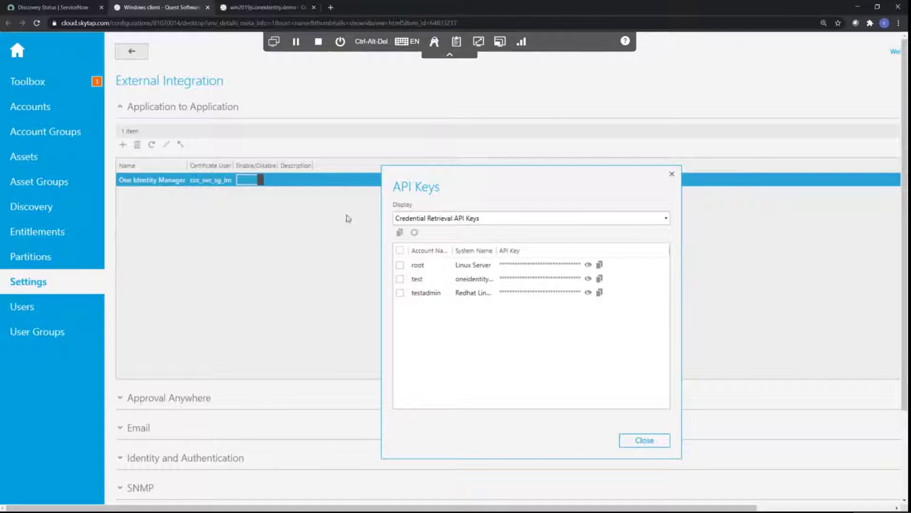
pyautogui.click(475, 279)
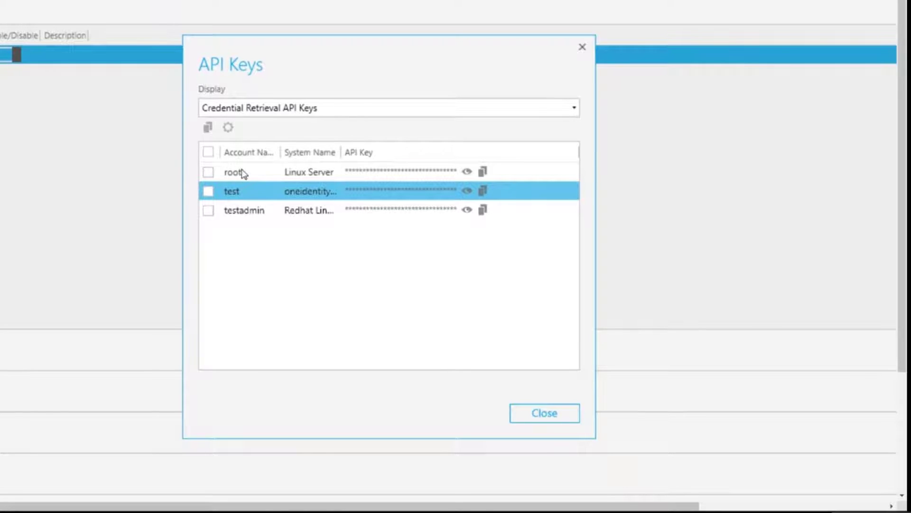
pyautogui.click(242, 174)
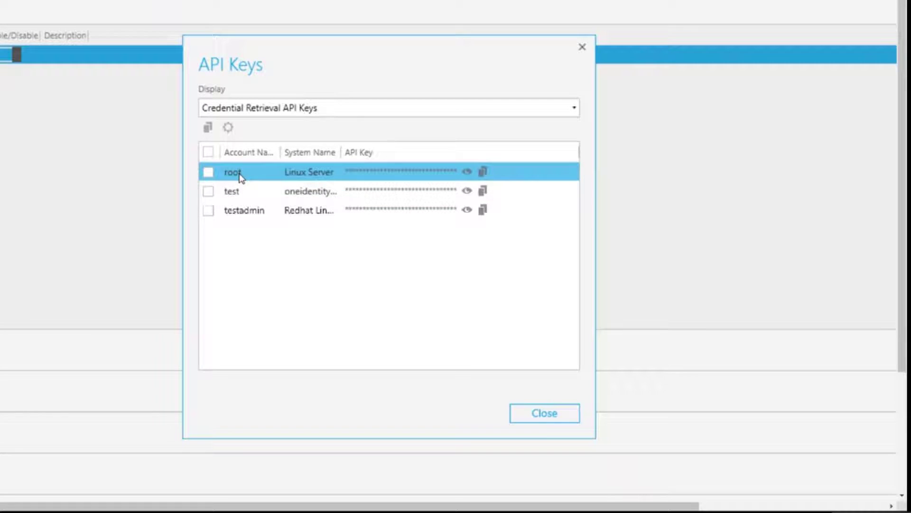
pyautogui.click(239, 191)
pyautogui.click(240, 210)
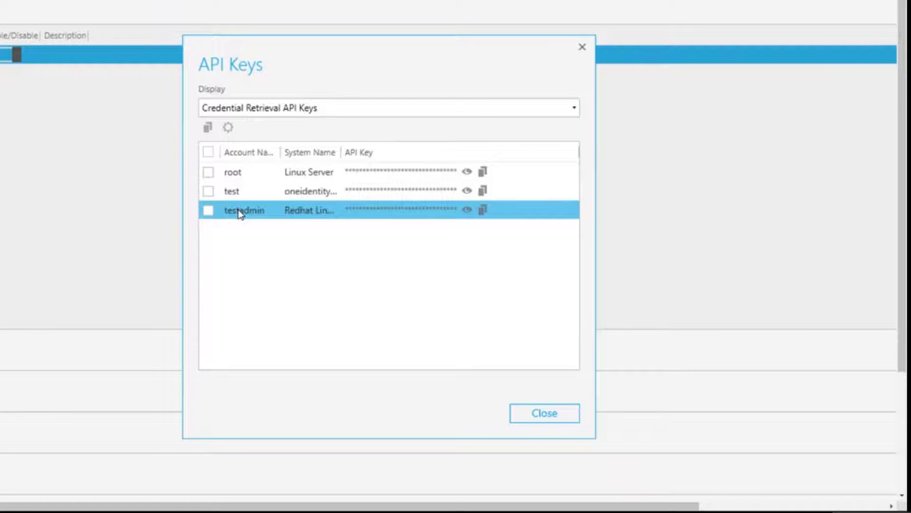
pyautogui.keyDown('ctrl'); pyautogui.click(239, 210); pyautogui.keyUp('ctrl')
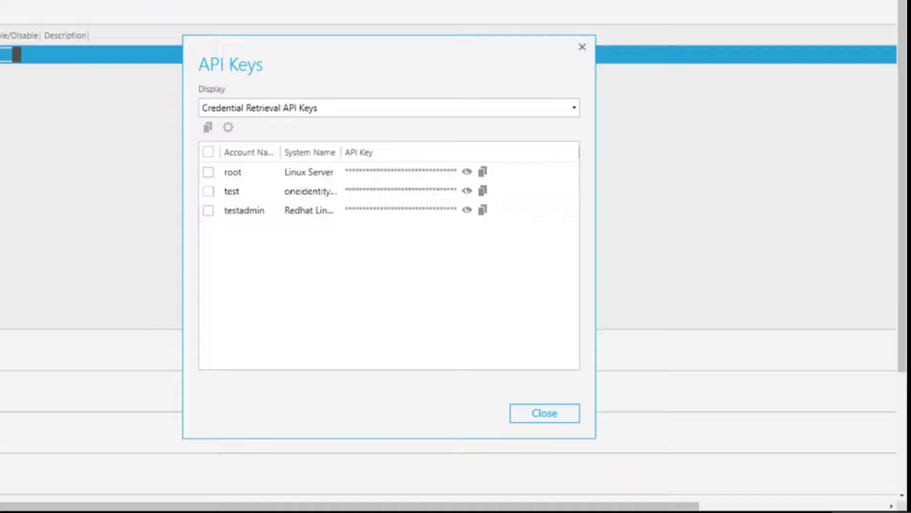
pyautogui.click(467, 171)
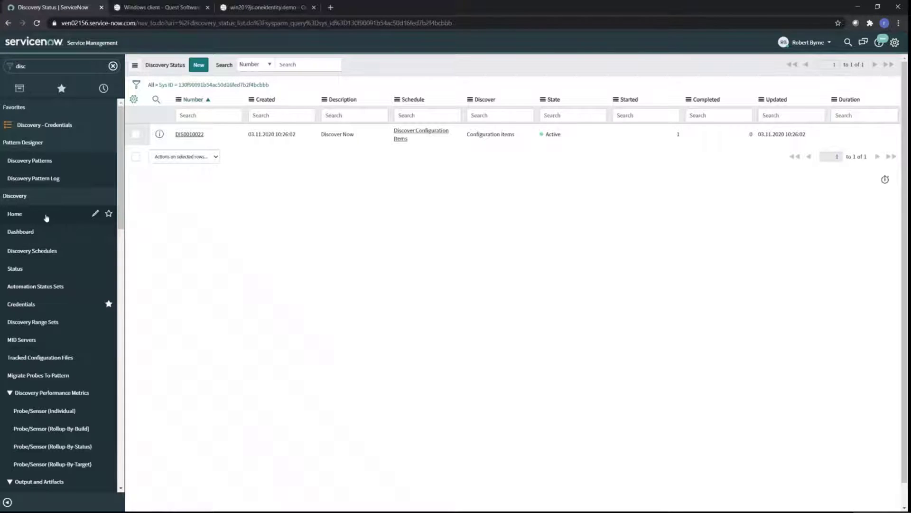
# Step: From the zoomed Discovery Dashboard, list newly discovered Linux Servers and view the redhat record at 10.0.2.5
pyautogui.click(42, 232)
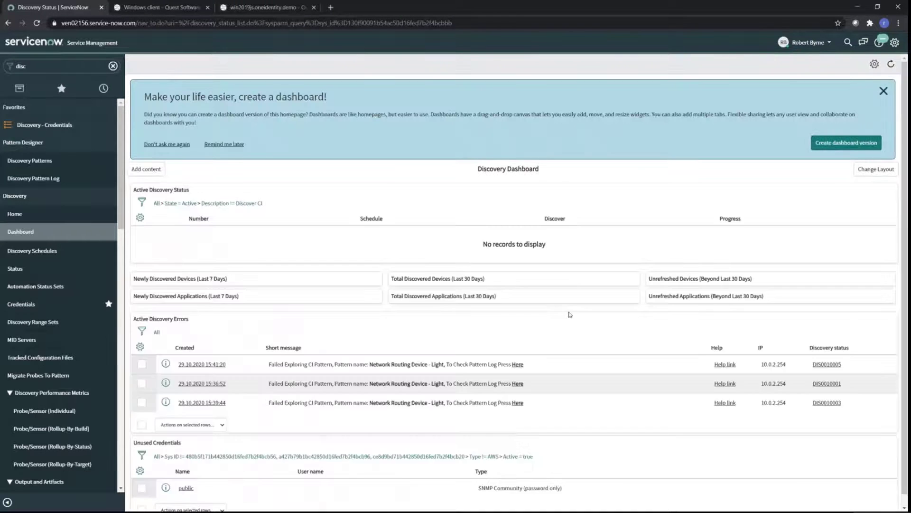
pyautogui.scroll(-2, 650, 314)
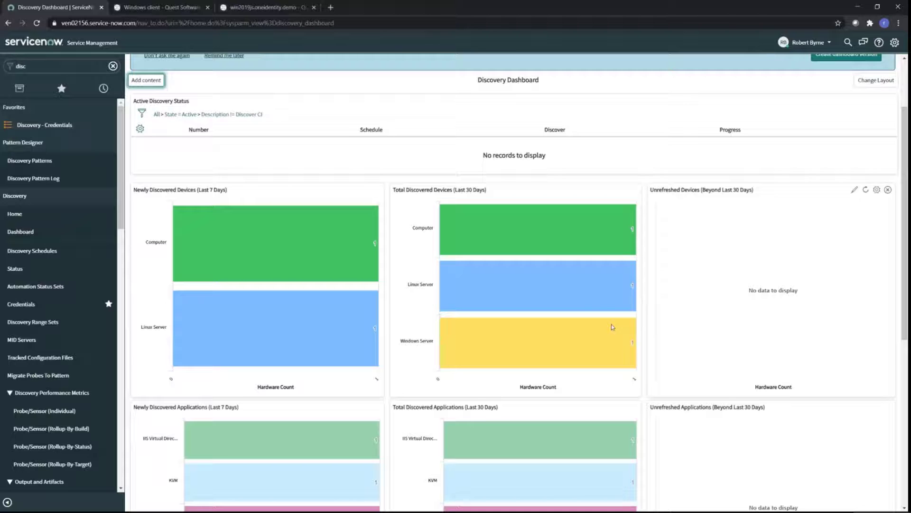
pyautogui.hotkey('ctrl', '+')
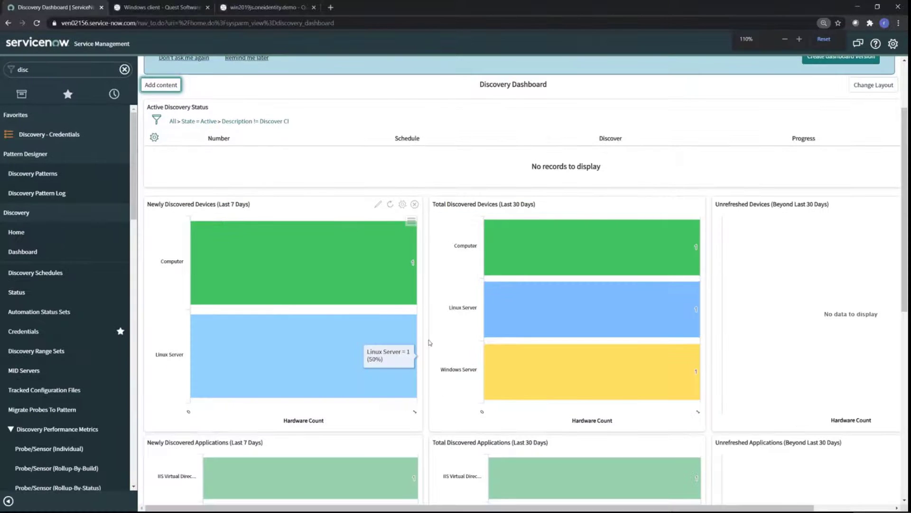
pyautogui.click(323, 349)
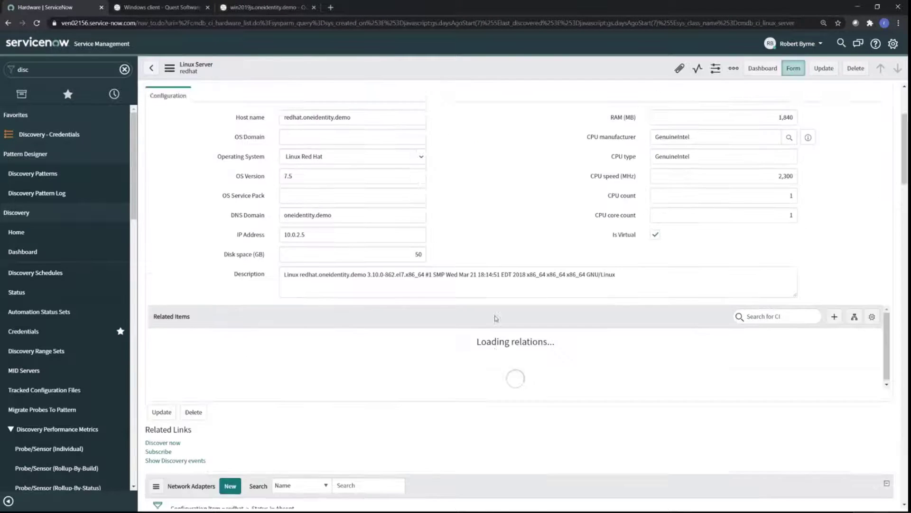
pyautogui.scroll(-2, 430, 364)
pyautogui.scroll(-1, 429, 364)
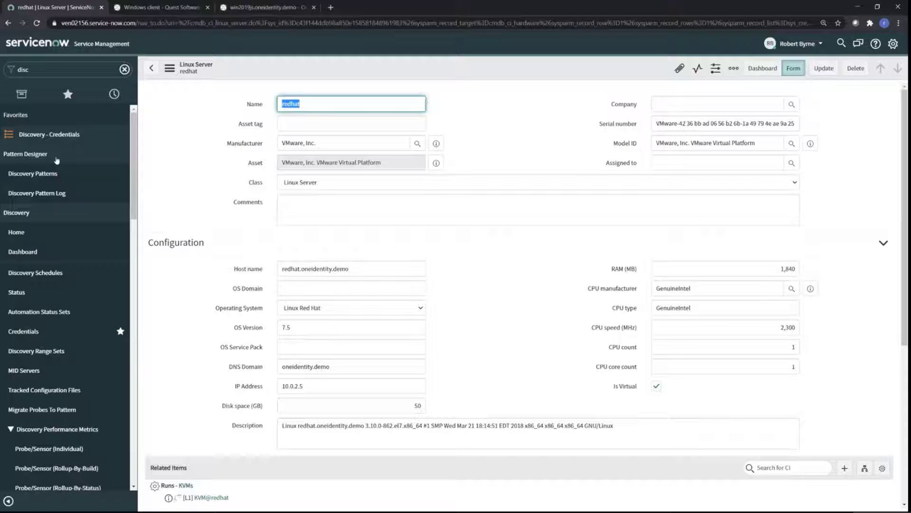
pyautogui.click(51, 274)
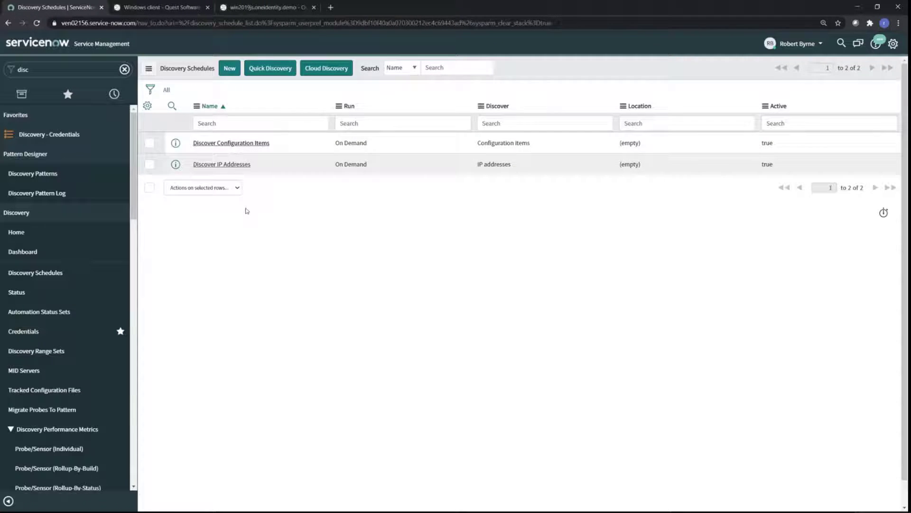
# Step: Review run DIS0010022's log under Discover Configuration Items' Discovery Status, then switch to the CredentialResolver log
pyautogui.click(231, 143)
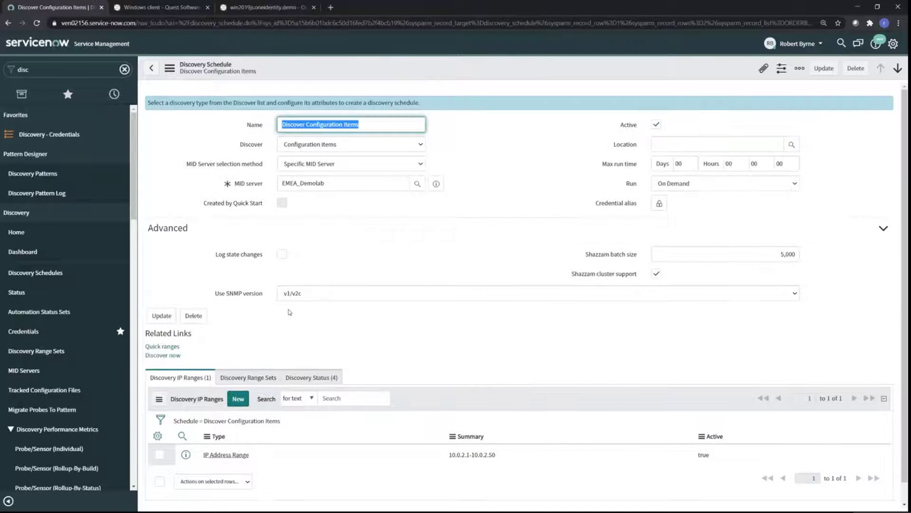
pyautogui.scroll(-1, 289, 309)
pyautogui.click(306, 357)
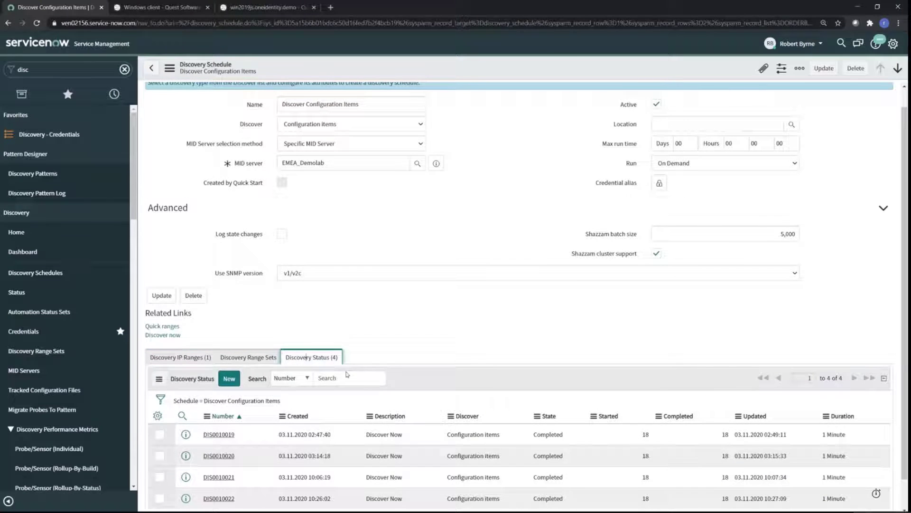
pyautogui.scroll(-1, 377, 313)
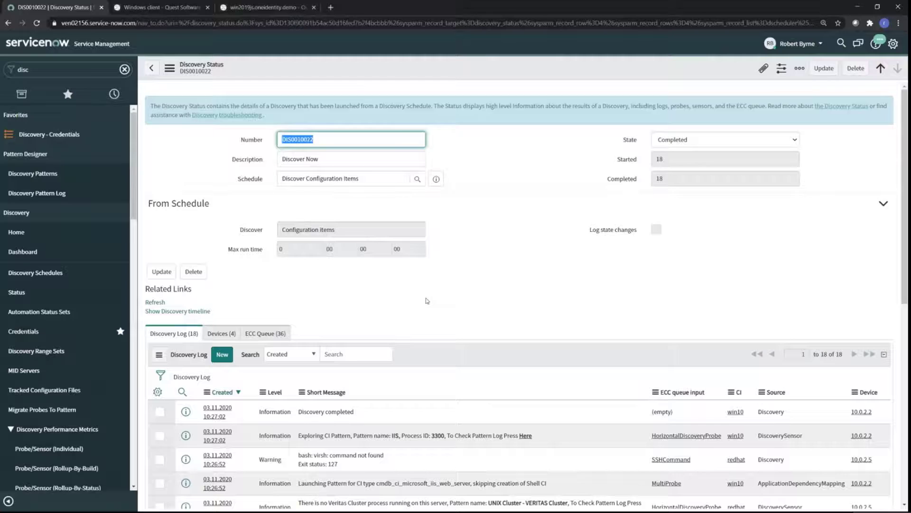
pyautogui.scroll(-5, 546, 314)
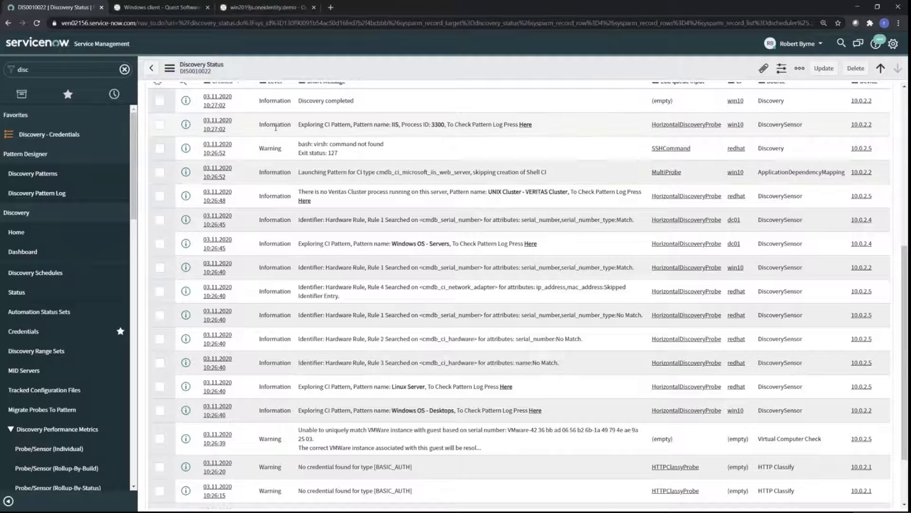
pyautogui.click(272, 8)
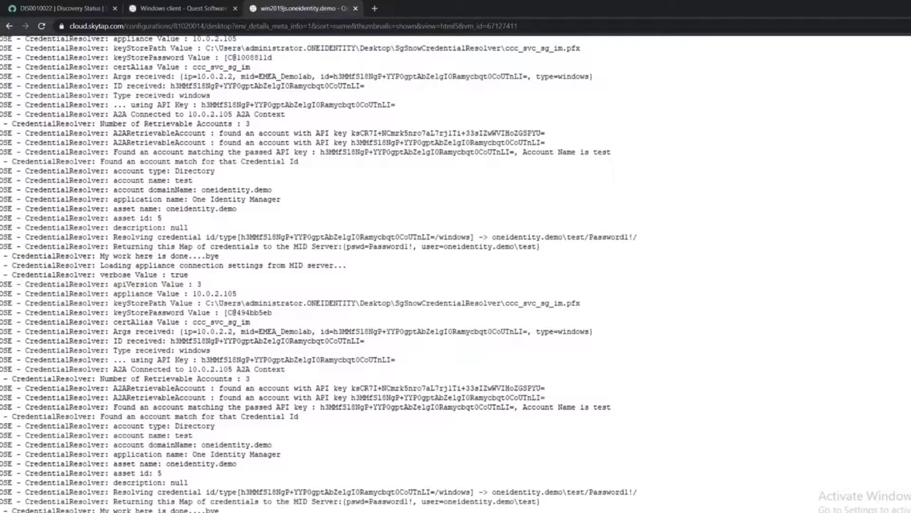
# Step: Reveal the log timestamps and highlight the 'Found an account match for that Credential Id' line
pyautogui.hscroll(-5, 274, 384)
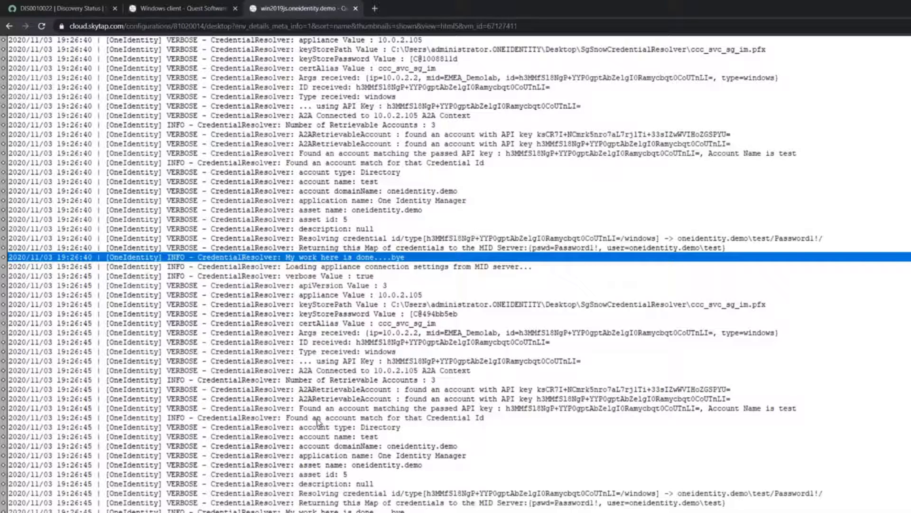
pyautogui.click(313, 420)
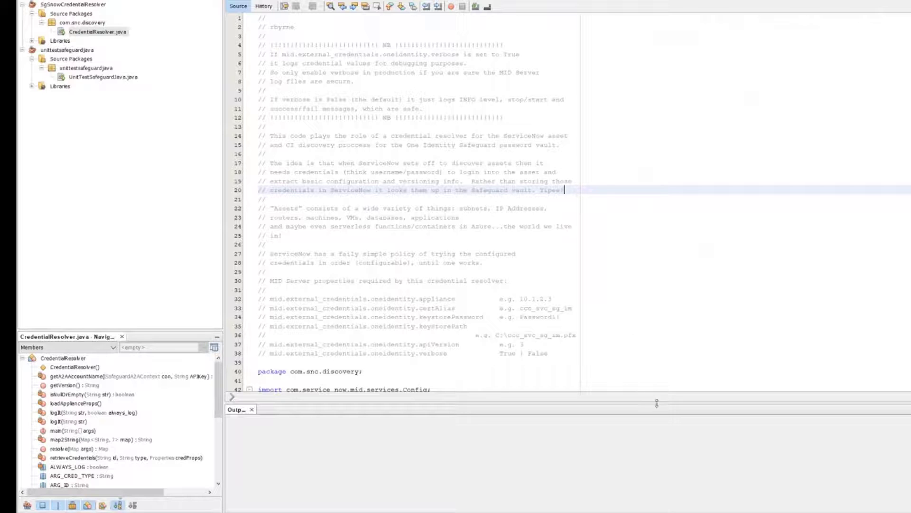
# Step: Enlarge the NetBeans editor over the Output panel and scroll CredentialResolver.java through line 31
pyautogui.moveTo(655, 401); pyautogui.dragTo(658, 504)
pyautogui.scroll(-5, 641, 258)
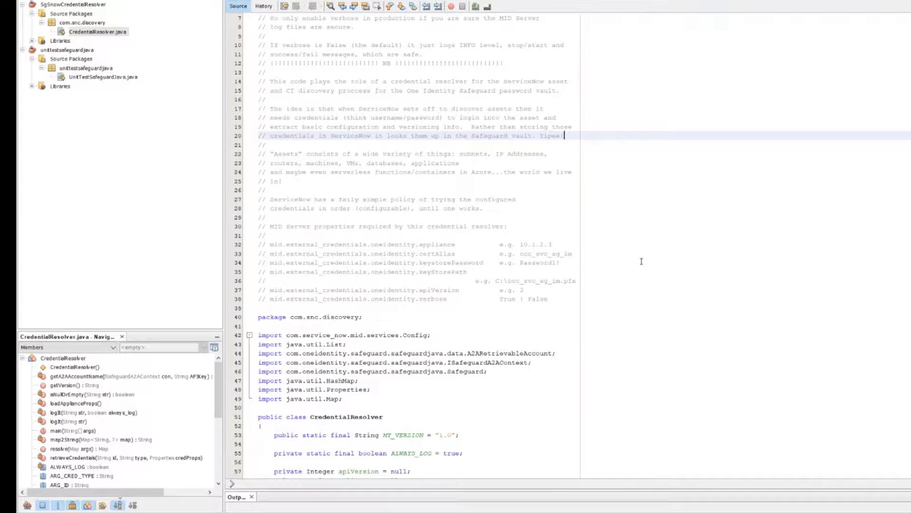
pyautogui.scroll(-1, 641, 261)
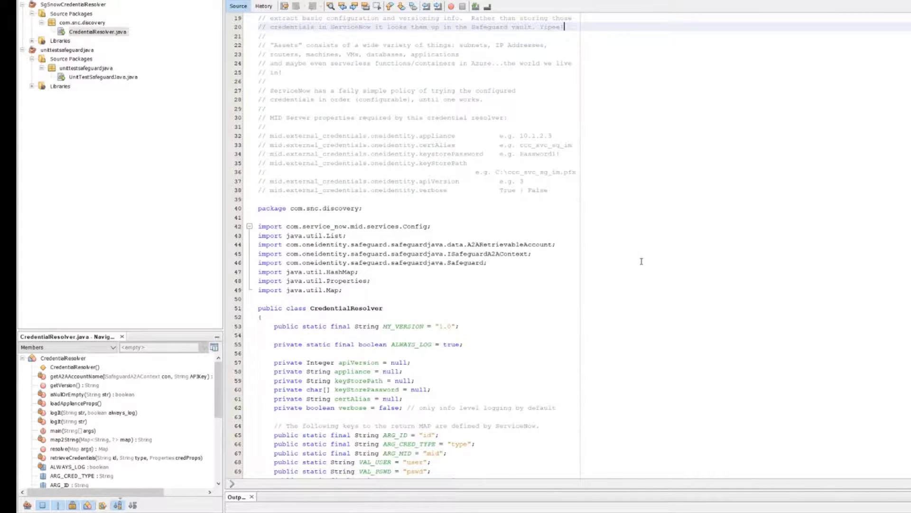
pyautogui.scroll(-4, 642, 261)
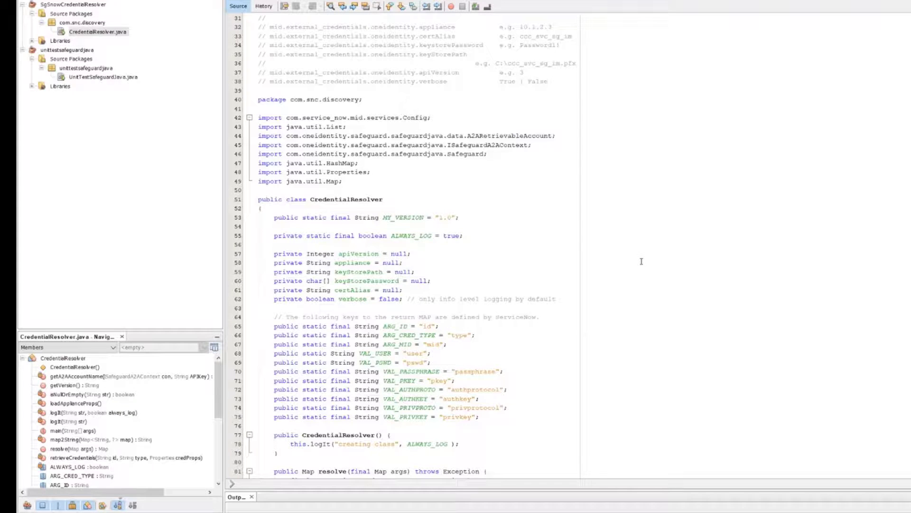